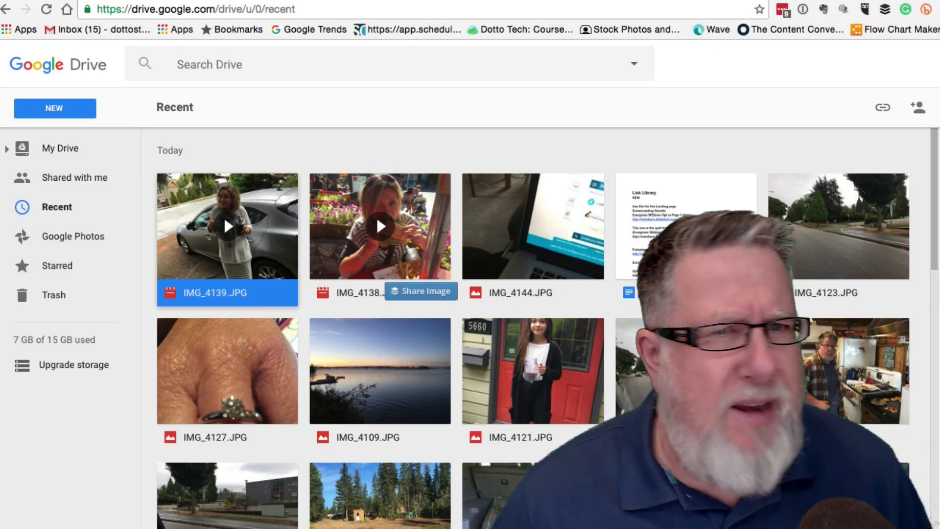
Step: Switch from the Google Drive browser page back to the Evernote note window
{"action": "key", "text": "super+Tab"}
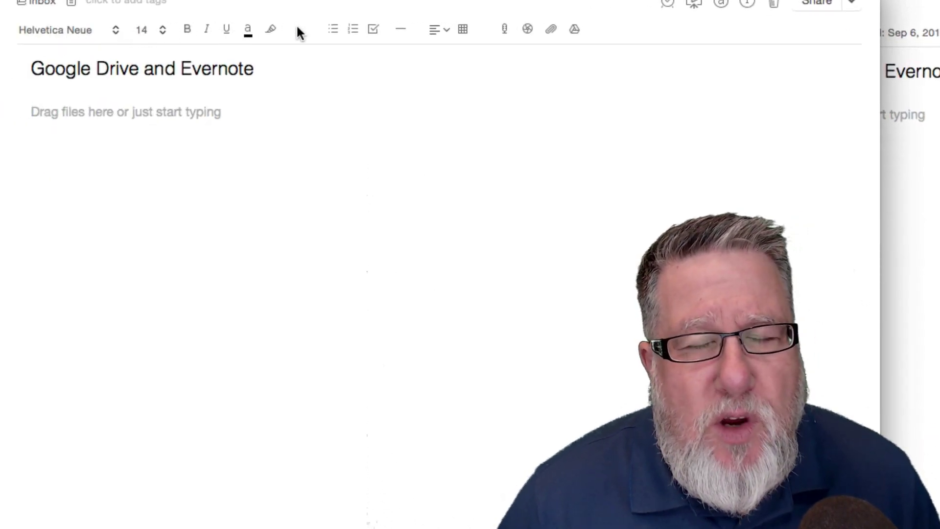
Step: From the Attach File from Drive dialog, pick the Link Library document
{"action": "left_click", "coordinate": [574, 28]}
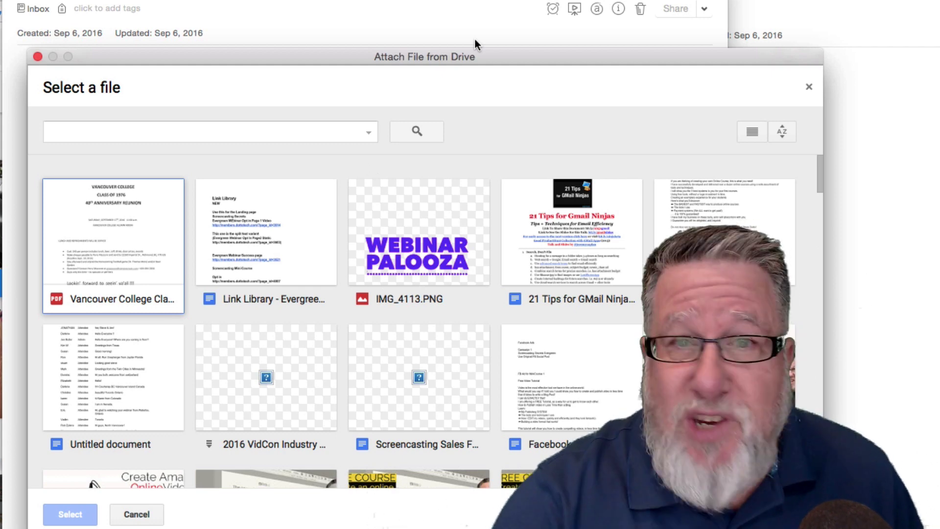
{"action": "scroll", "coordinate": [448, 343], "scroll_direction": "down", "scroll_amount": 2}
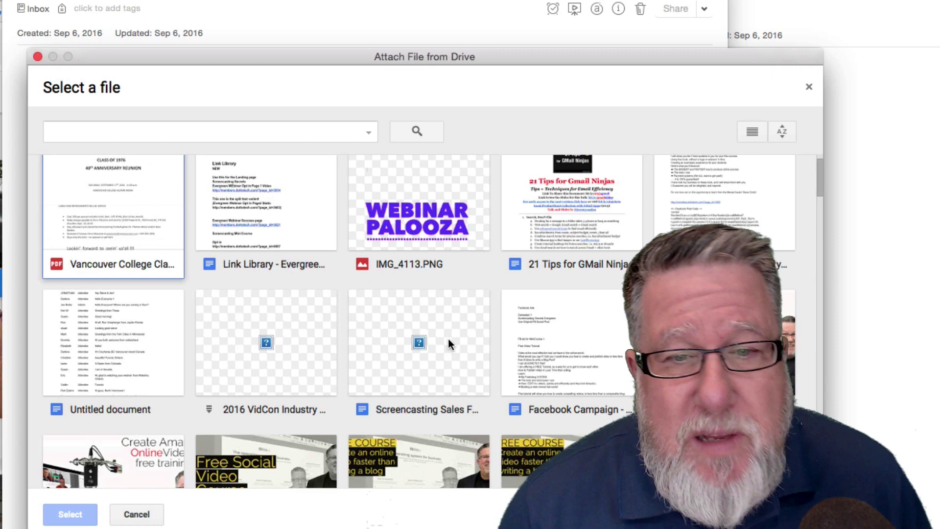
{"action": "scroll", "coordinate": [448, 343], "scroll_direction": "down", "scroll_amount": 3}
{"action": "scroll", "coordinate": [448, 338], "scroll_direction": "down", "scroll_amount": 2}
{"action": "scroll", "coordinate": [448, 338], "scroll_direction": "down", "scroll_amount": 5}
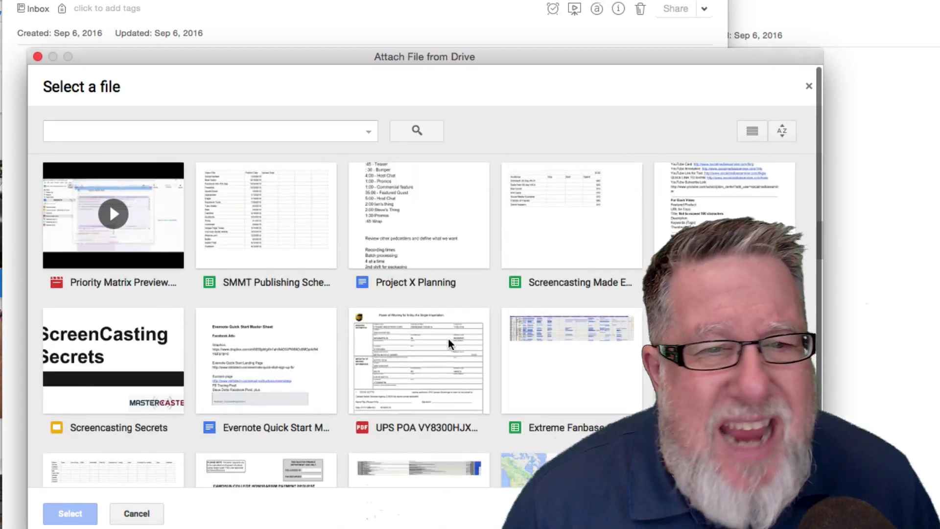
{"action": "scroll", "coordinate": [448, 338], "scroll_direction": "down", "scroll_amount": 2}
{"action": "scroll", "coordinate": [447, 338], "scroll_direction": "down", "scroll_amount": 1}
{"action": "scroll", "coordinate": [448, 339], "scroll_direction": "down", "scroll_amount": 3}
{"action": "scroll", "coordinate": [447, 338], "scroll_direction": "up", "scroll_amount": 5}
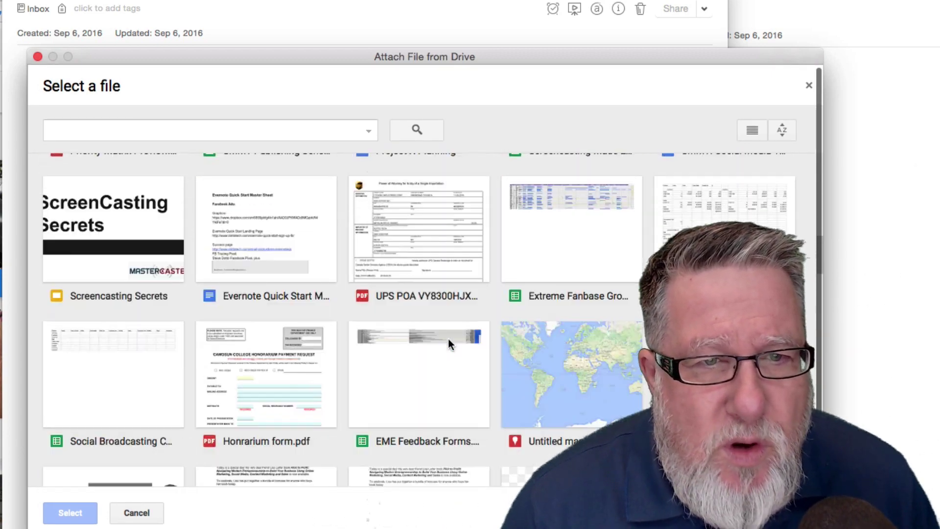
{"action": "scroll", "coordinate": [447, 338], "scroll_direction": "up", "scroll_amount": 5}
{"action": "scroll", "coordinate": [448, 339], "scroll_direction": "up", "scroll_amount": 5}
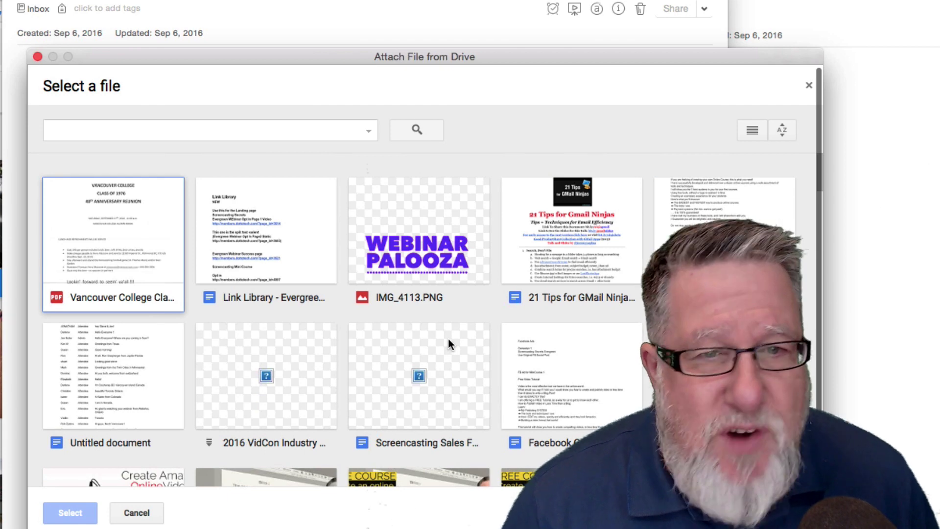
{"action": "left_click", "coordinate": [248, 242]}
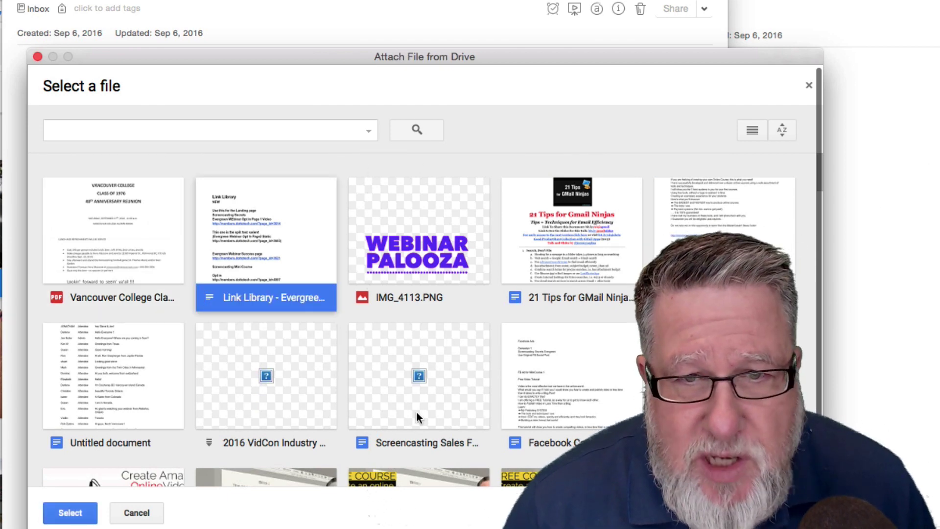
Step: Insert the Link Library Google Doc card into the note and follow it to the browser
{"action": "left_click", "coordinate": [61, 513]}
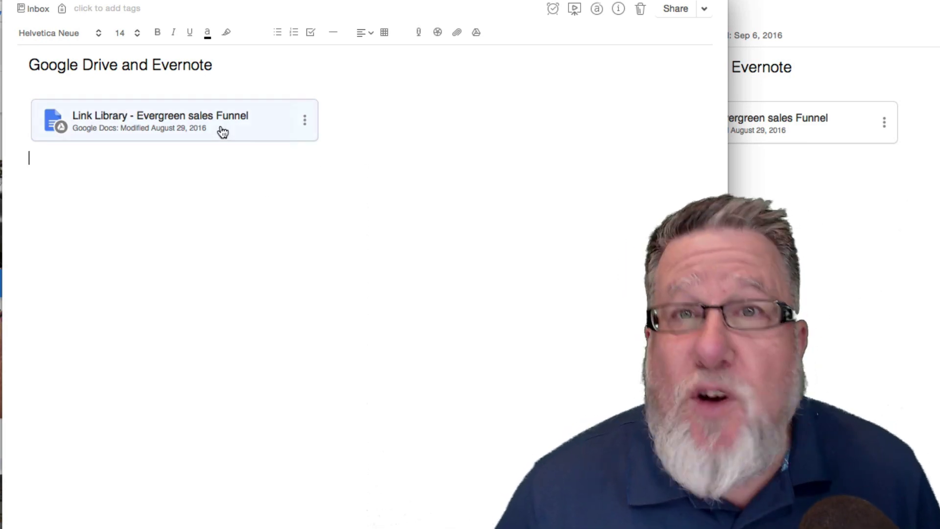
{"action": "left_click", "coordinate": [222, 130]}
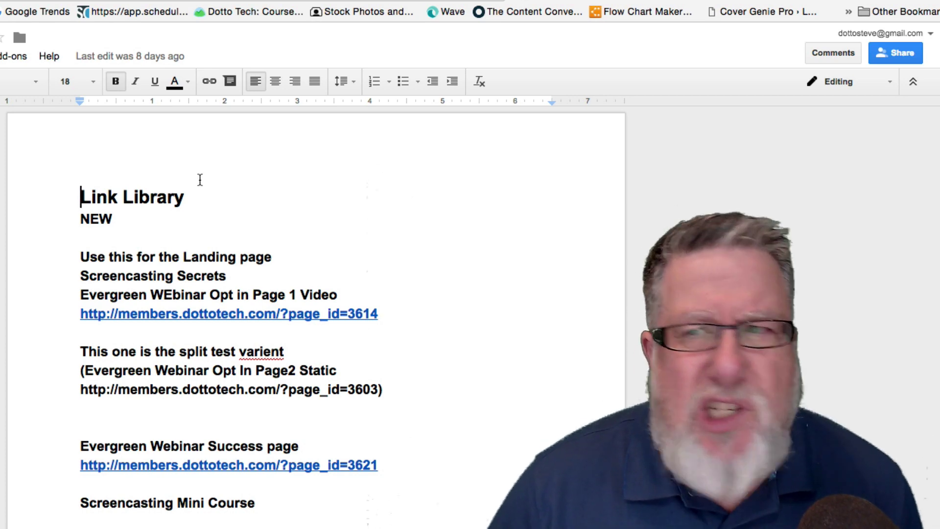
Step: Leave the Link Library Google Doc and switch back to the Evernote note
{"action": "key", "text": "super+Tab"}
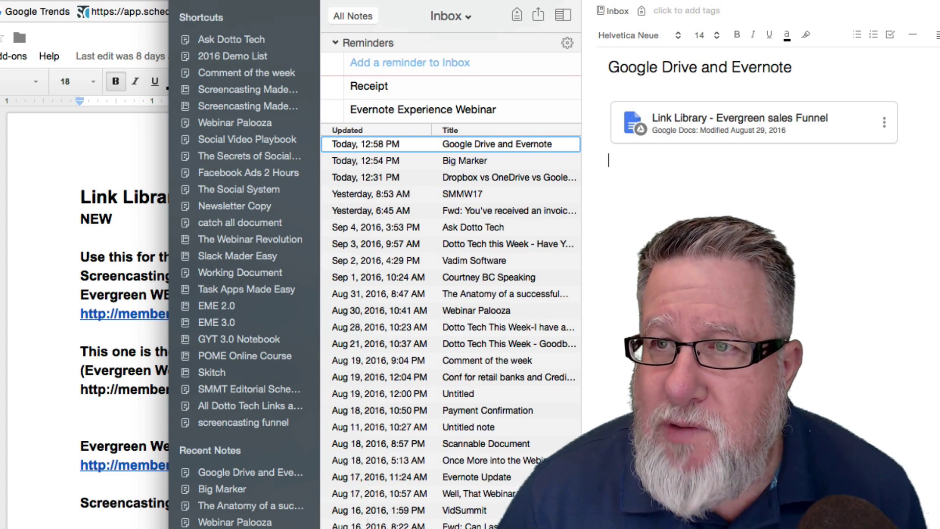
Step: Attach the minicourse5.jpg image from Drive as a second card below Link Library
{"action": "left_click", "coordinate": [936, 34]}
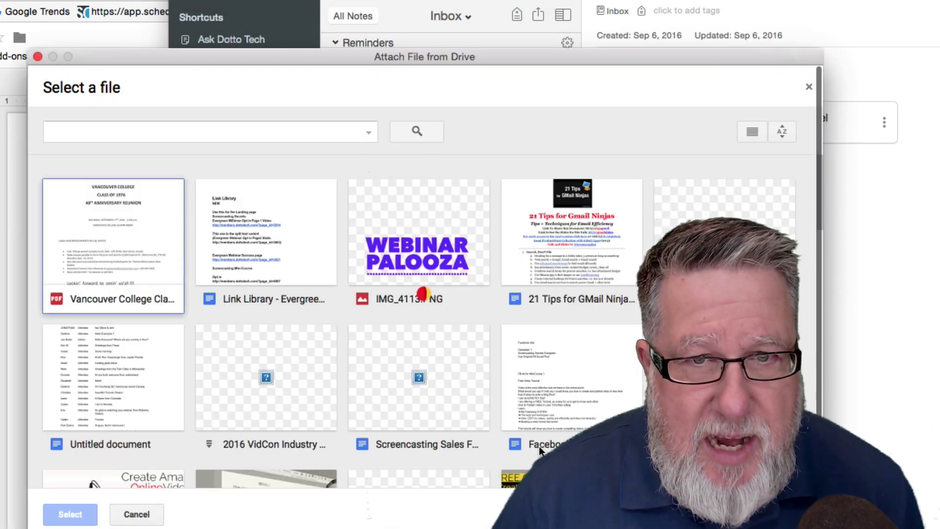
{"action": "scroll", "coordinate": [539, 445], "scroll_direction": "down", "scroll_amount": 3}
{"action": "scroll", "coordinate": [539, 446], "scroll_direction": "down", "scroll_amount": 2}
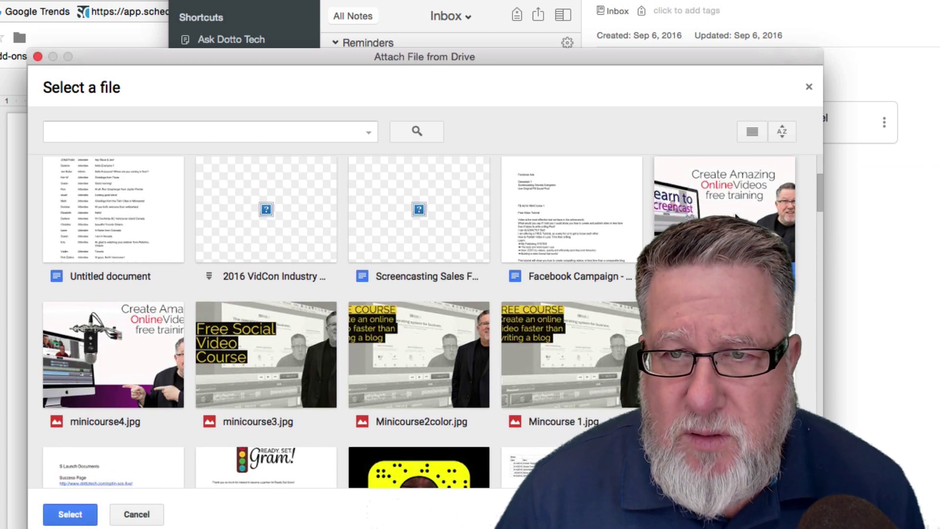
{"action": "key", "text": "Return"}
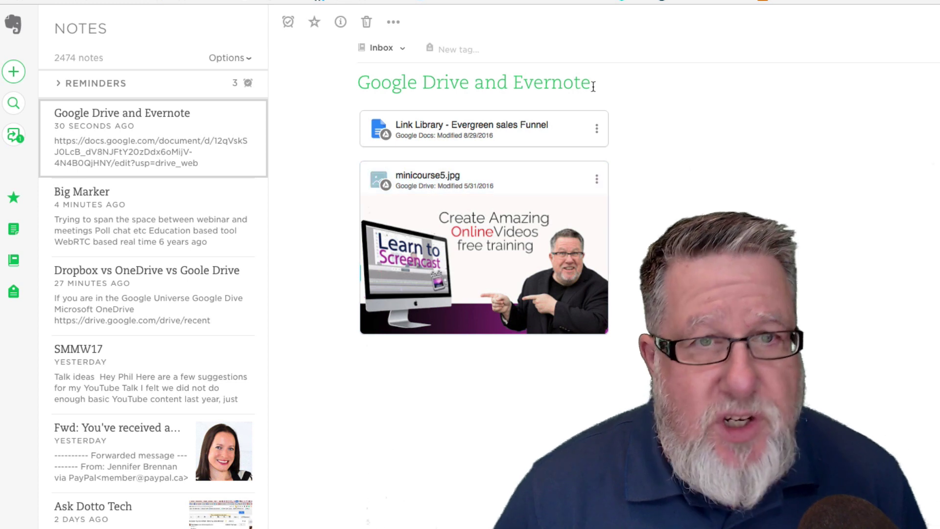
Step: Click into the note in Evernote Web to edit it with both Drive cards showing
{"action": "left_click", "coordinate": [625, 330]}
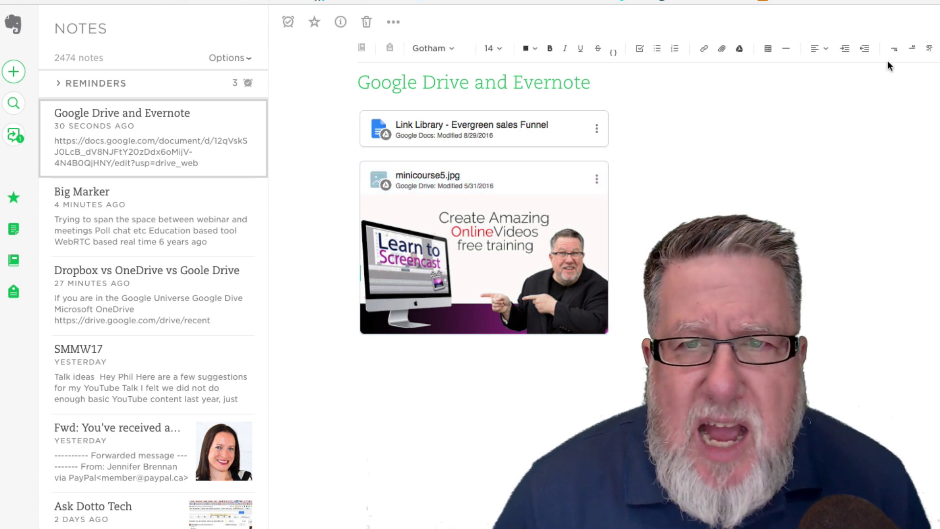